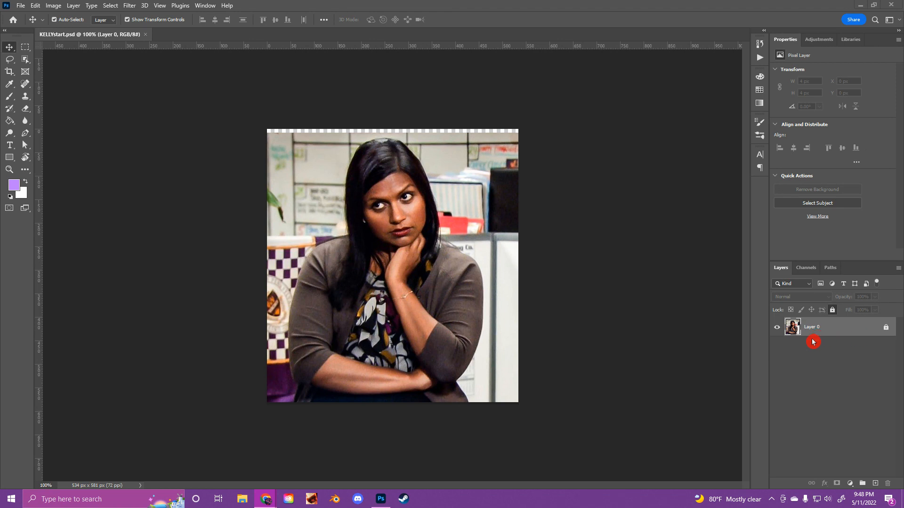
Duplicate Layer 0 within the same document under the name Layer 0 copy.
click(826, 326)
right_click(827, 328)
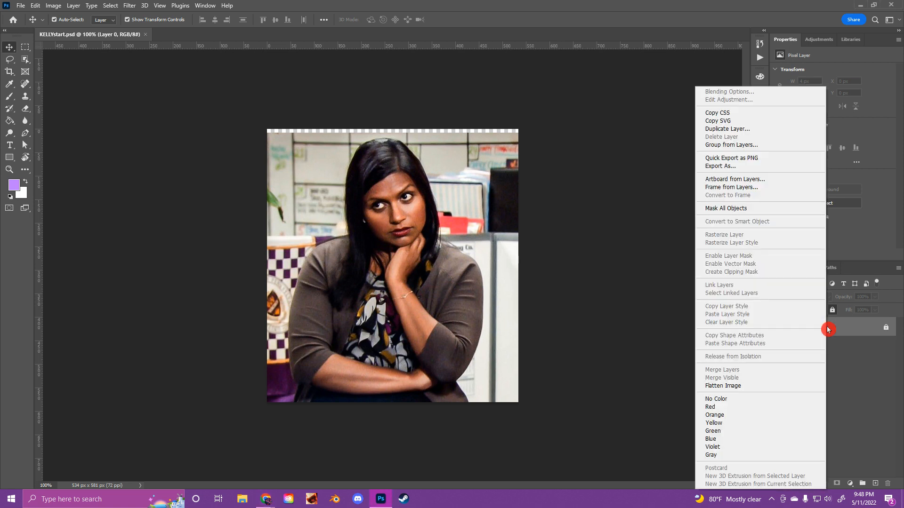
click(765, 133)
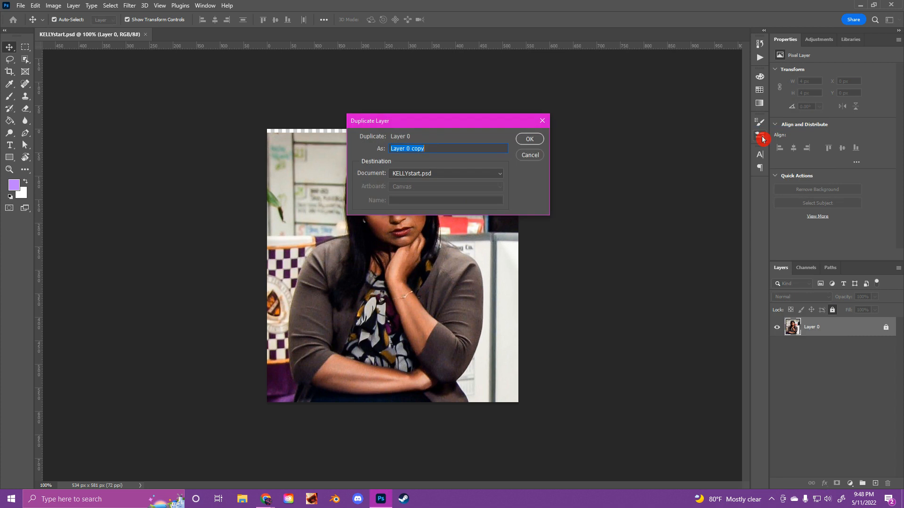
click(529, 139)
click(832, 396)
click(669, 396)
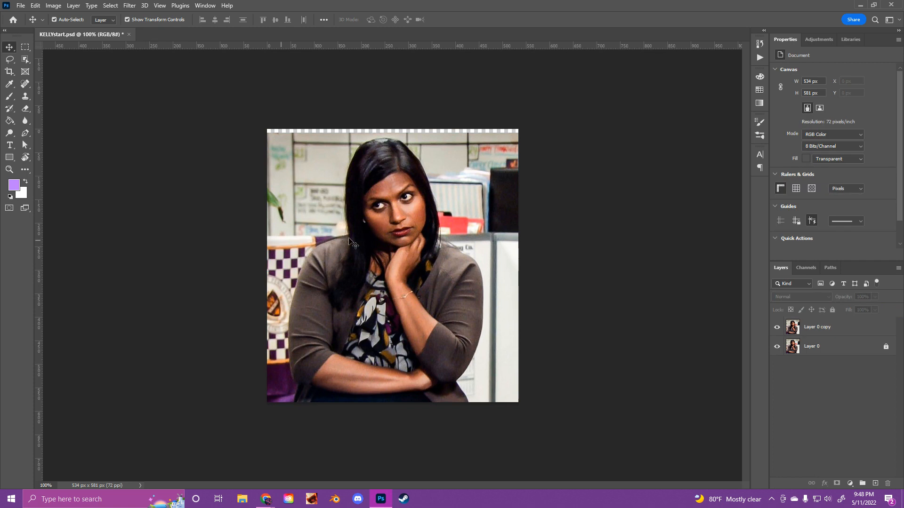
Hide the original Layer 0 and make Layer 0 copy the active layer.
click(767, 349)
click(777, 347)
click(838, 329)
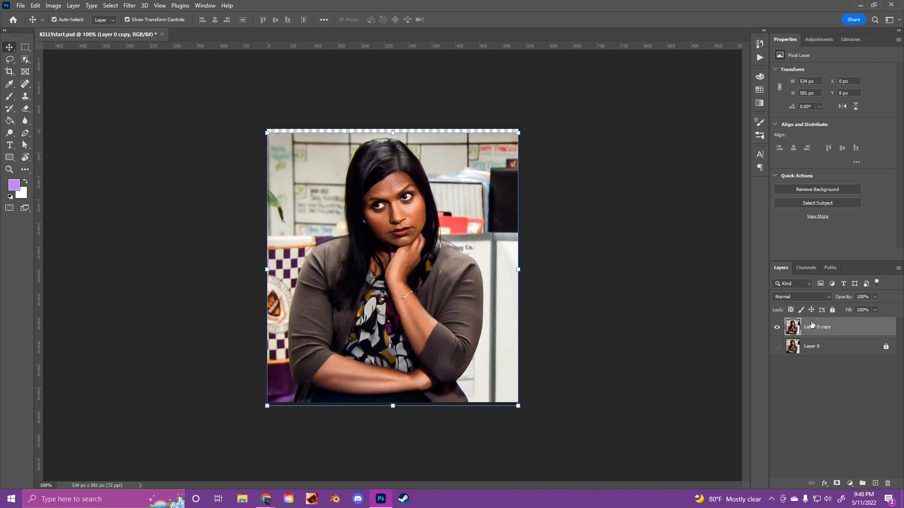
Select the woman on Layer 0 copy by framing her with the Object Selection tool in Rectangle mode.
click(14, 64)
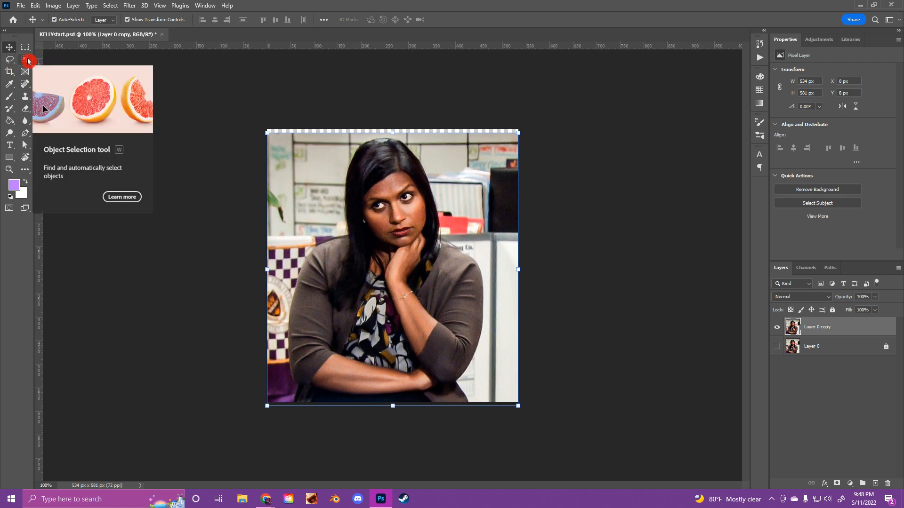
mouse_move(28, 60)
mouse_down()
mouse_move(558, 193)
mouse_move(361, 187)
mouse_move(58, 83)
mouse_up()
click(11, 63)
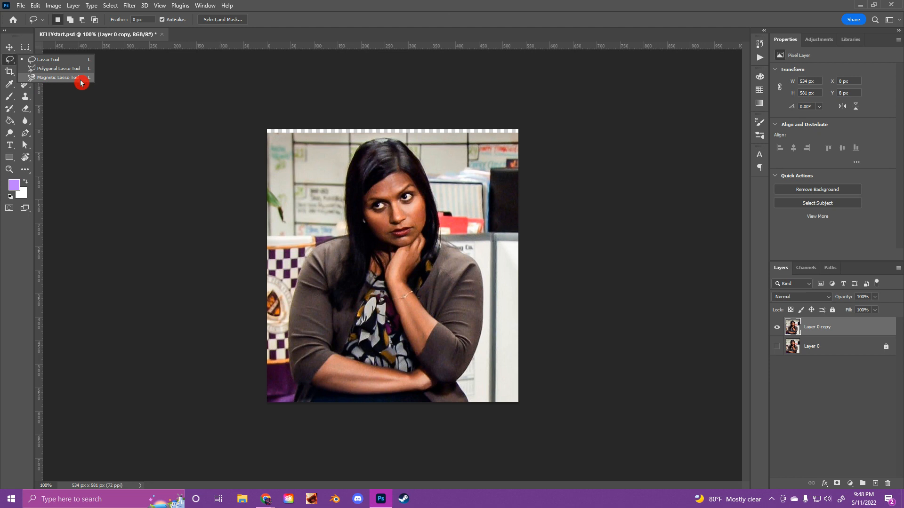
click(26, 60)
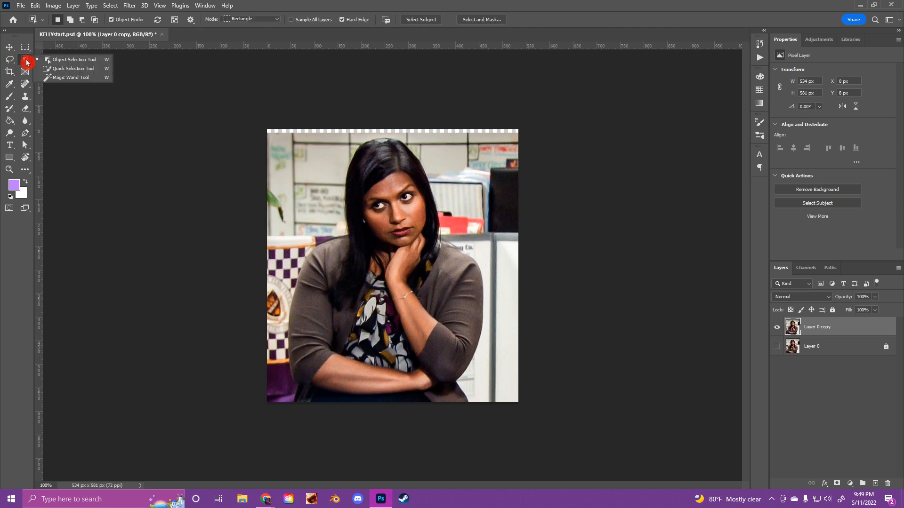
click(66, 60)
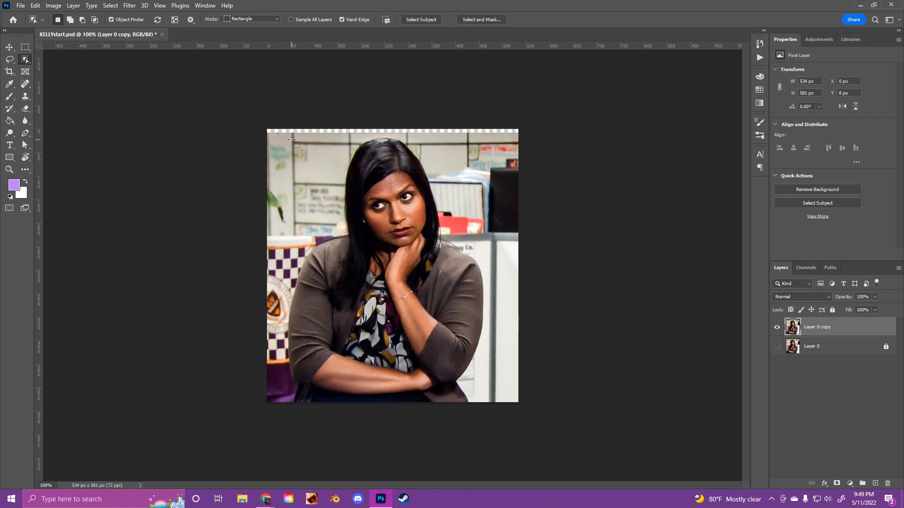
drag(291, 134, 487, 402)
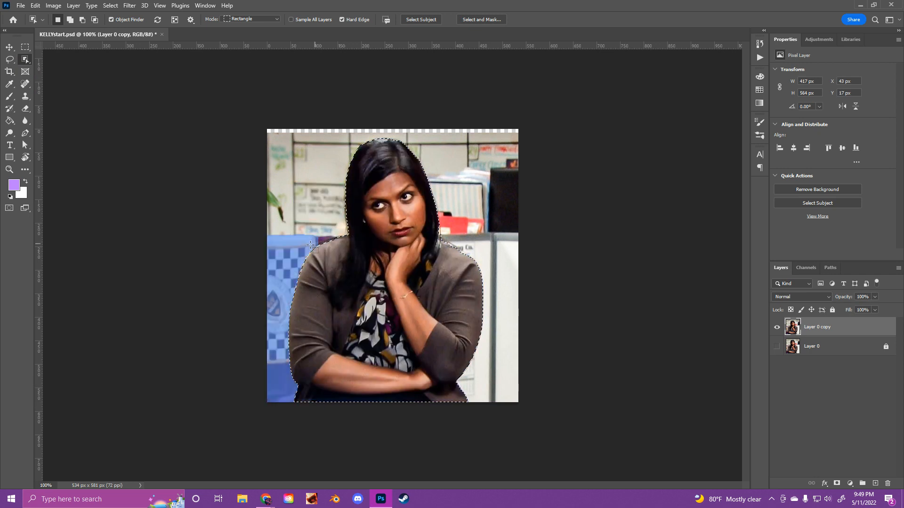
Replace the current selection with an automatic Select Subject selection of the woman.
click(423, 22)
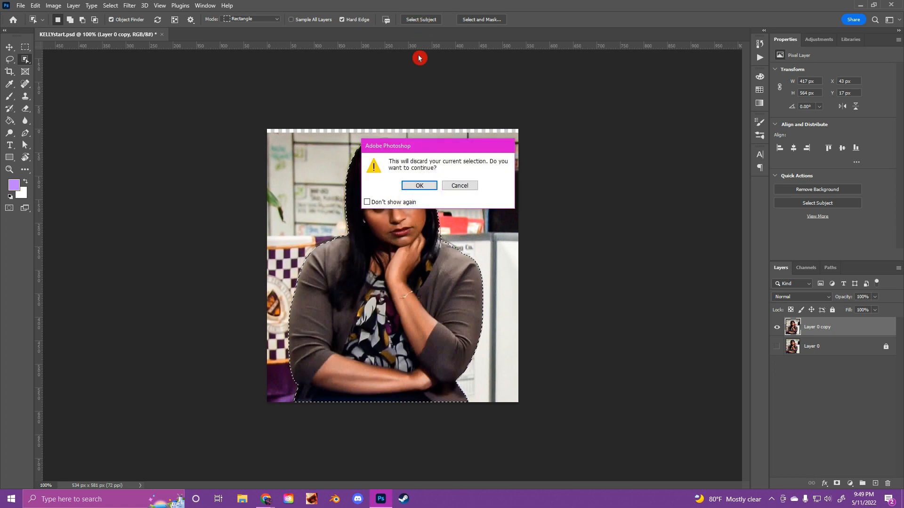
click(419, 187)
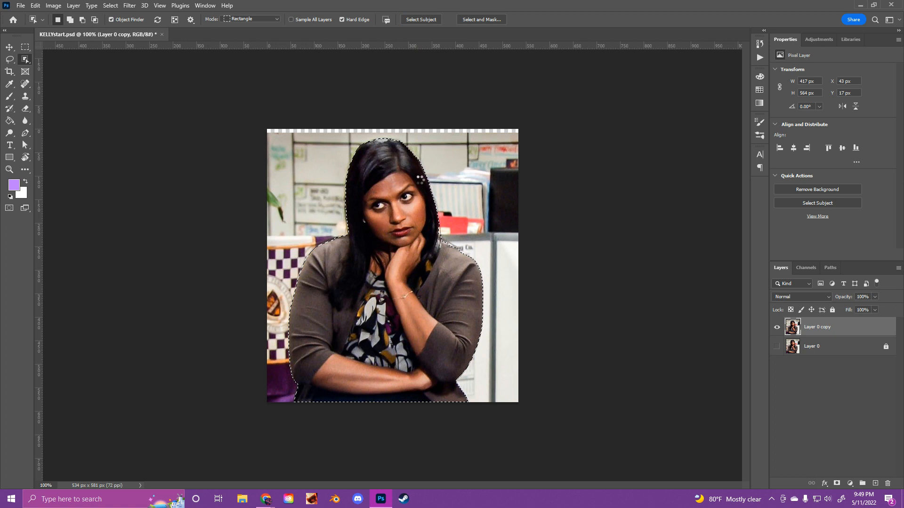
click(421, 24)
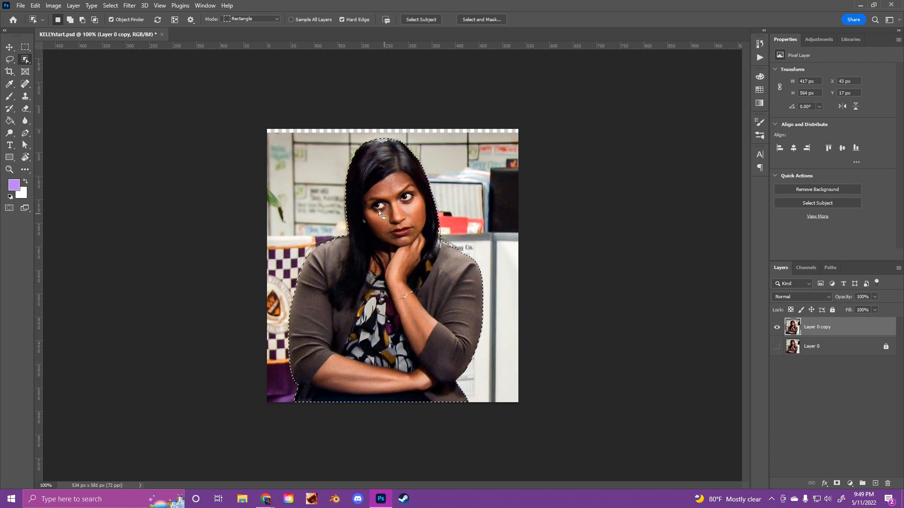
Open the selection in Select and Mask and look through the available view modes.
click(483, 19)
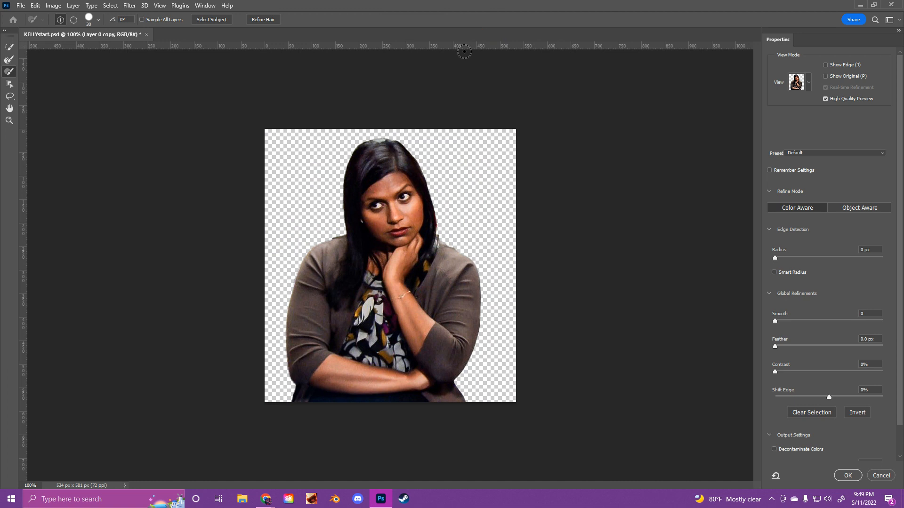
click(809, 83)
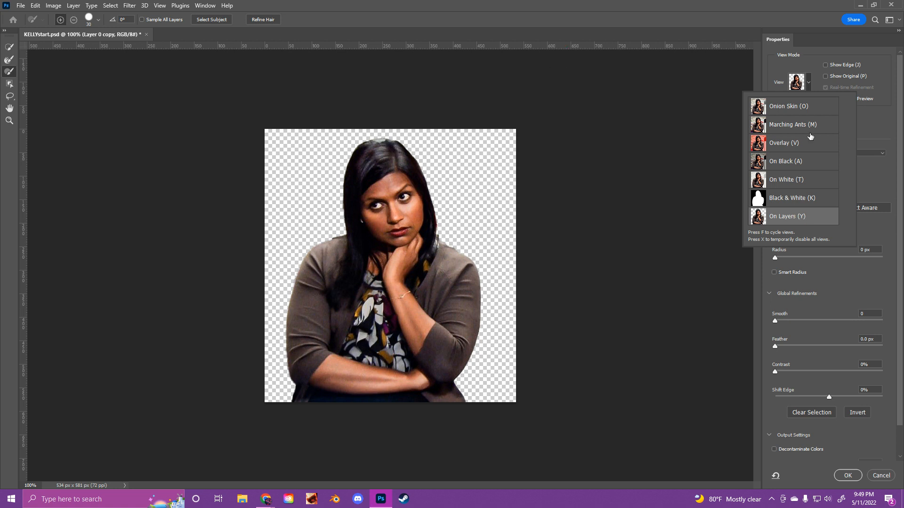
click(821, 60)
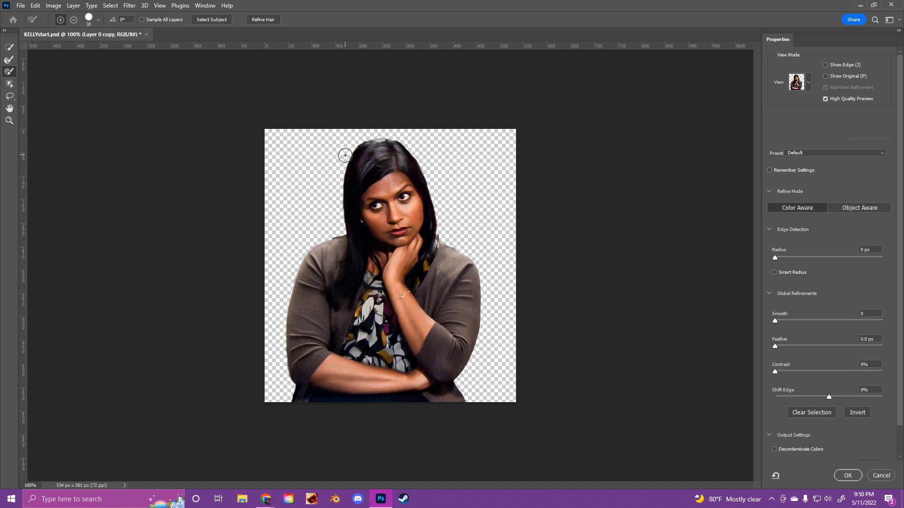
Refine the hair edge beside the head with the edge brush, once in add mode and once in subtract mode.
drag(349, 166, 336, 166)
click(74, 23)
drag(335, 168, 336, 149)
click(60, 20)
scroll(836, 277, down, 2)
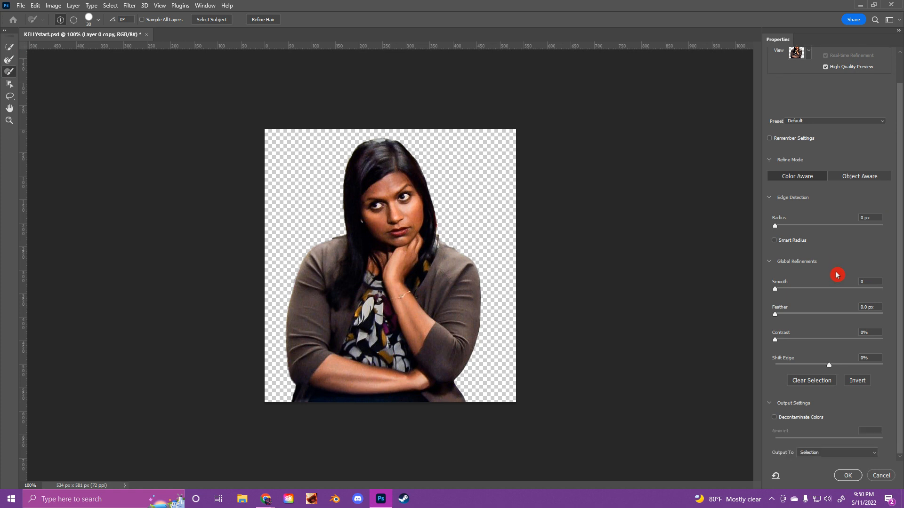
Try a 1 px edge detection radius and return the radius to 0 px.
drag(778, 231, 749, 234)
drag(776, 226, 728, 236)
text(1)
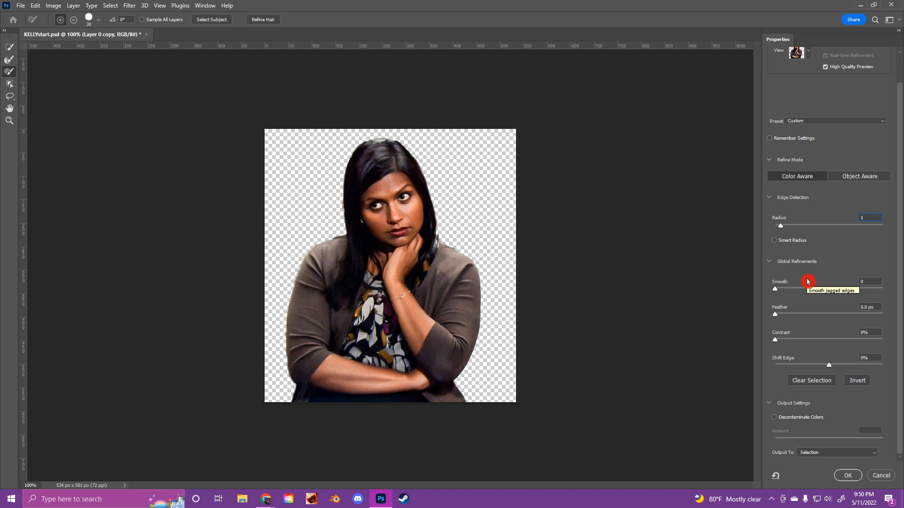
text(0)
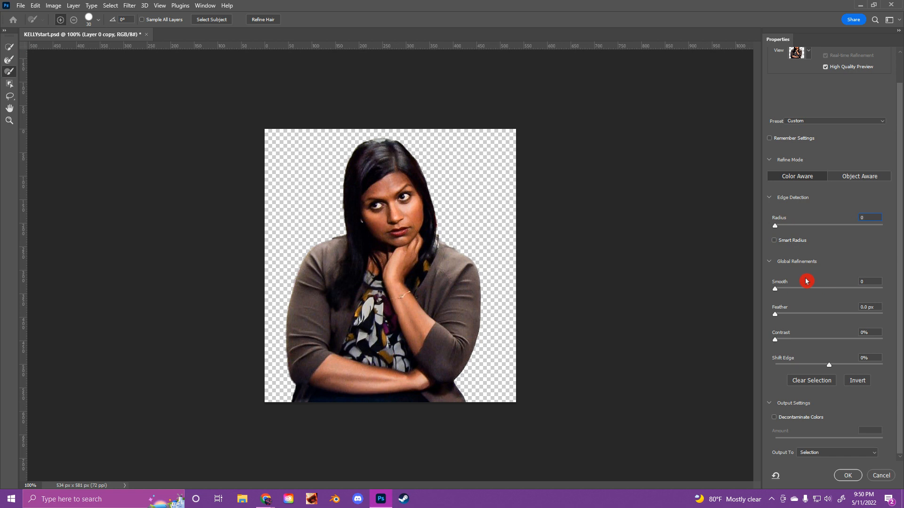
Set Smooth to 10, Feather to 0 px, Contrast to 19% and Shift Edge to 0%, and enable Decontaminate Colors.
mouse_move(777, 293)
mouse_down()
mouse_move(796, 293)
mouse_move(786, 292)
mouse_up()
mouse_move(778, 316)
mouse_down()
mouse_move(801, 316)
mouse_move(767, 320)
mouse_up()
drag(776, 344, 796, 342)
drag(826, 367, 770, 372)
text(0)
click(775, 418)
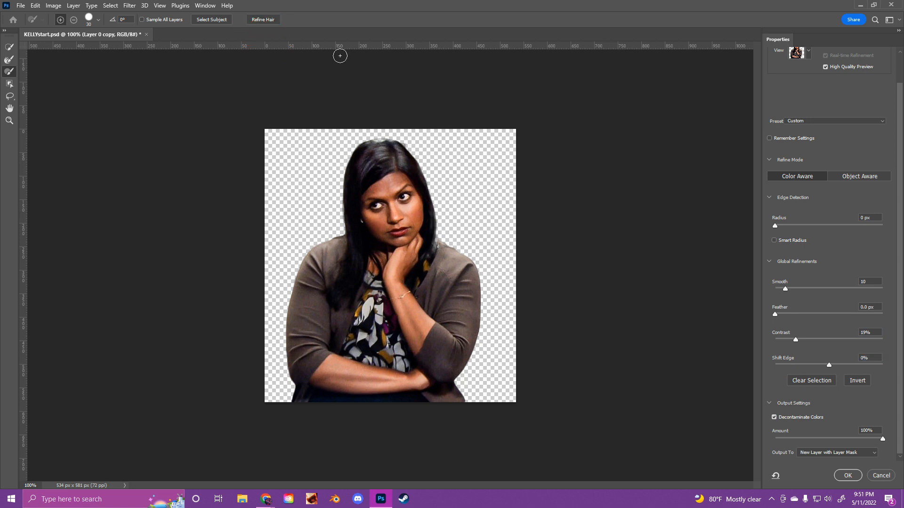
Output the refined selection to a New Layer with Layer Mask.
click(288, 45)
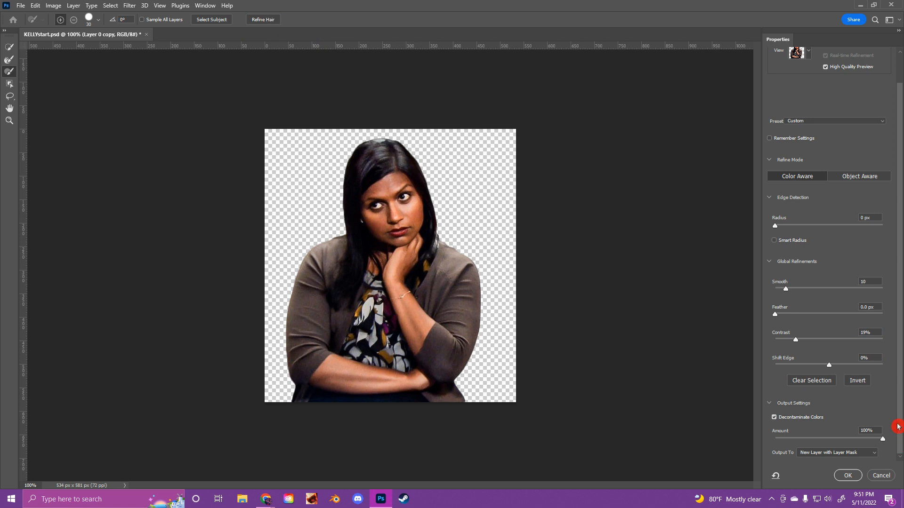
click(768, 404)
click(767, 404)
click(820, 456)
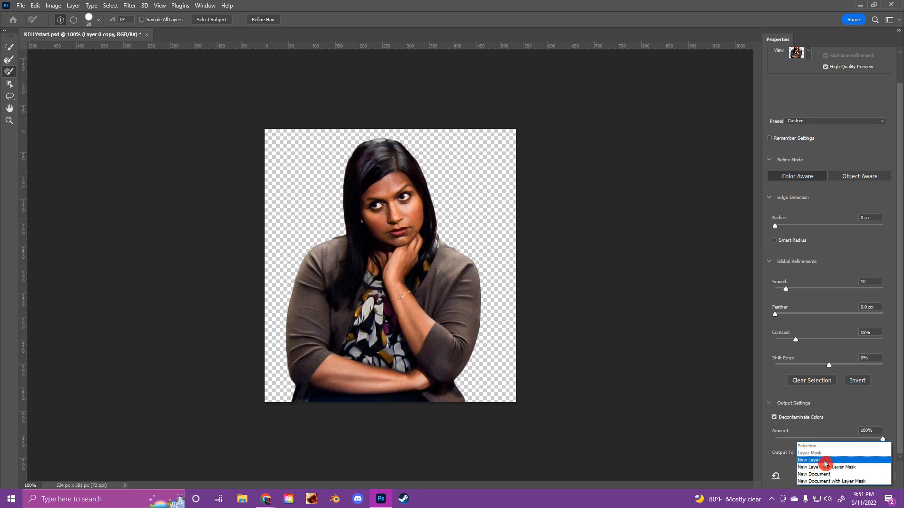
click(851, 460)
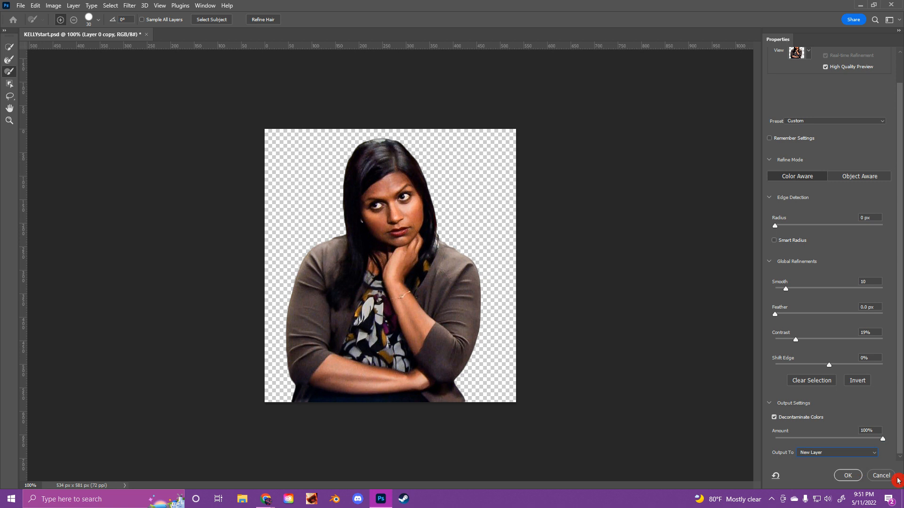
click(854, 461)
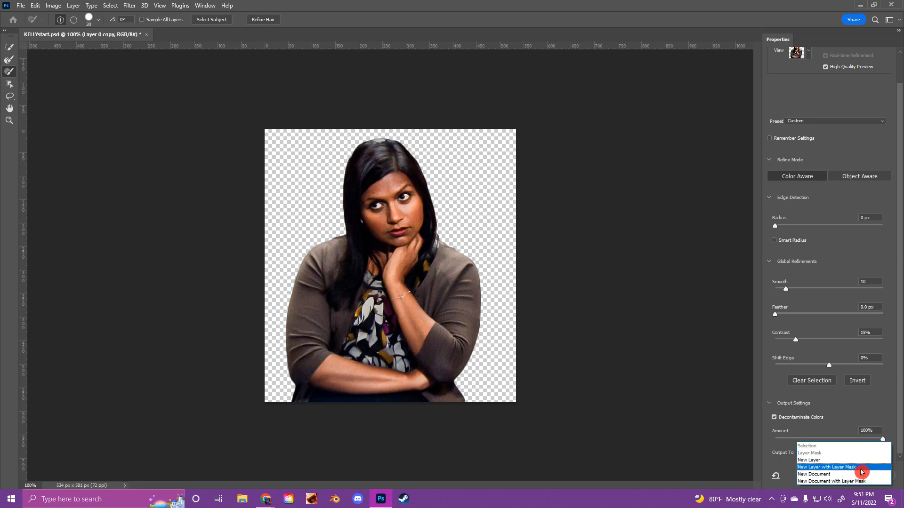
click(856, 468)
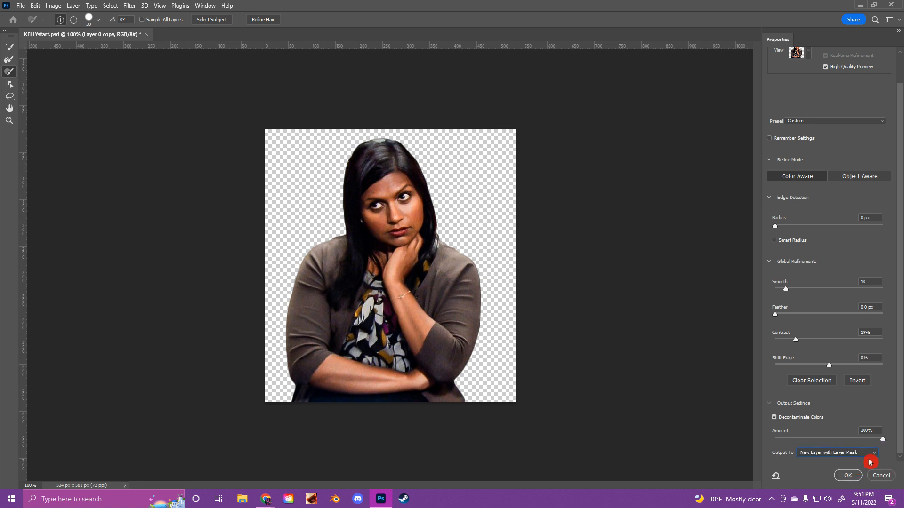
click(848, 476)
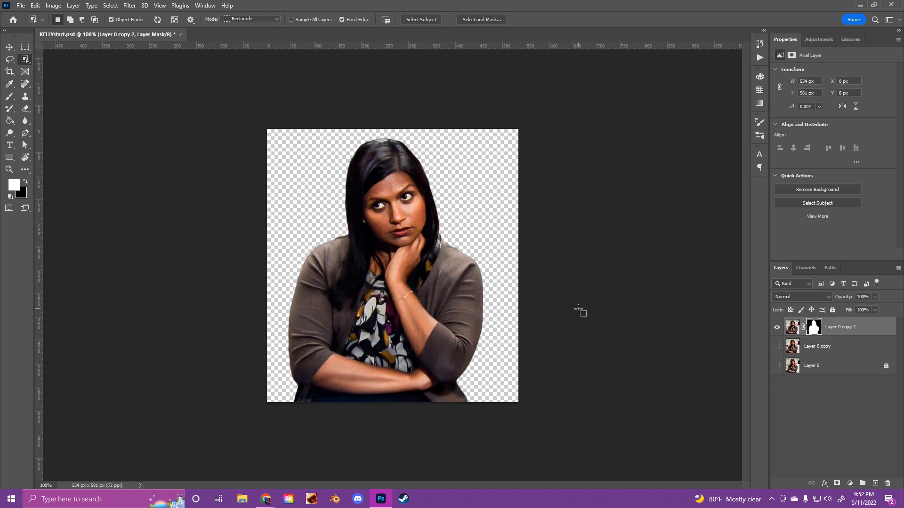
Delete the hidden Layer 0 copy and Layer 0, keeping only the masked cutout layer, and return to the Move tool.
click(819, 346)
shift+click(823, 372)
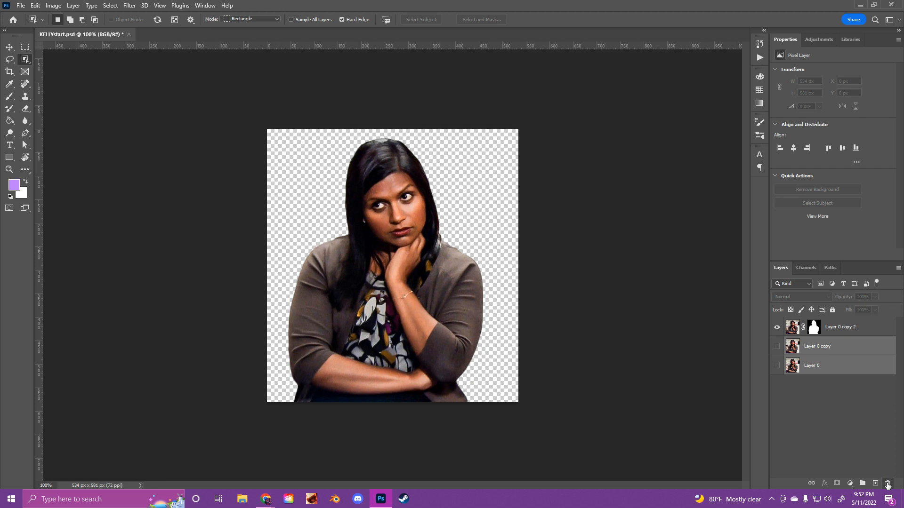
click(887, 485)
click(447, 185)
click(888, 485)
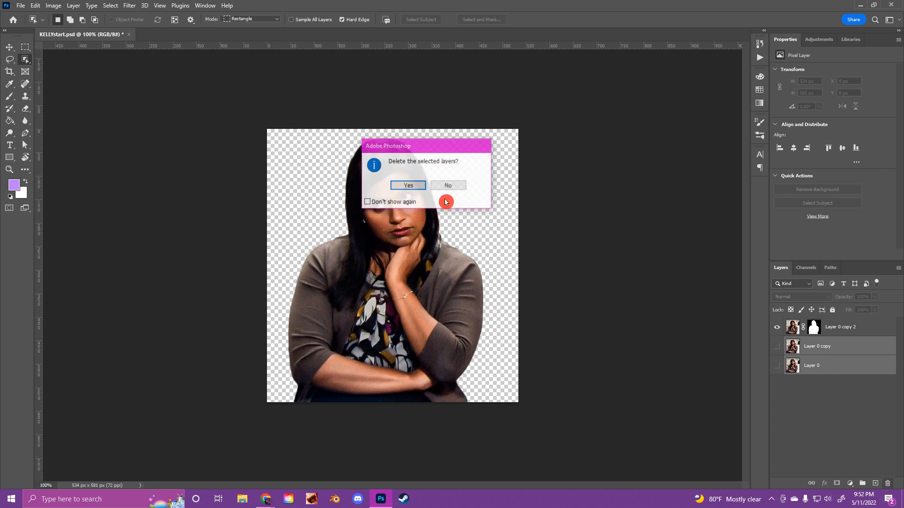
click(414, 186)
click(13, 48)
click(590, 254)
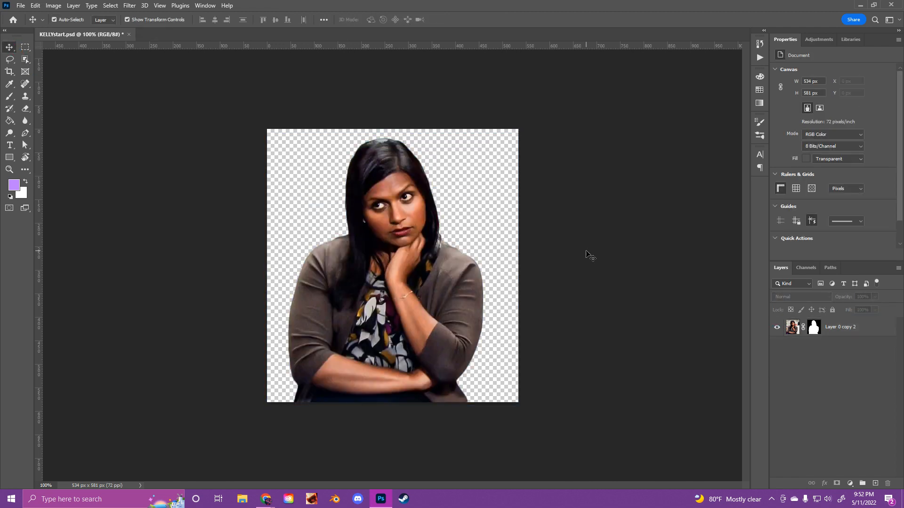
Save the cutout on the computer as a PNG named KELLYstart in the Edited Images folder, using the large file size option.
click(28, 6)
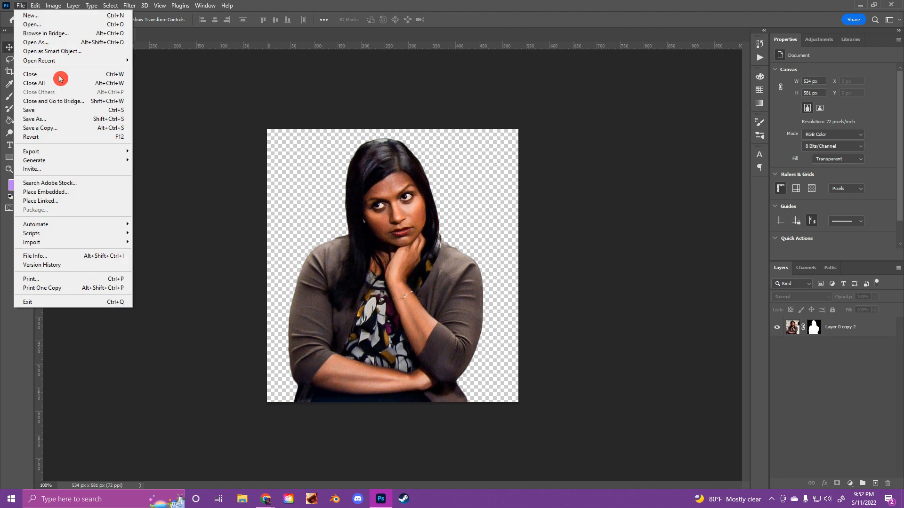
click(79, 119)
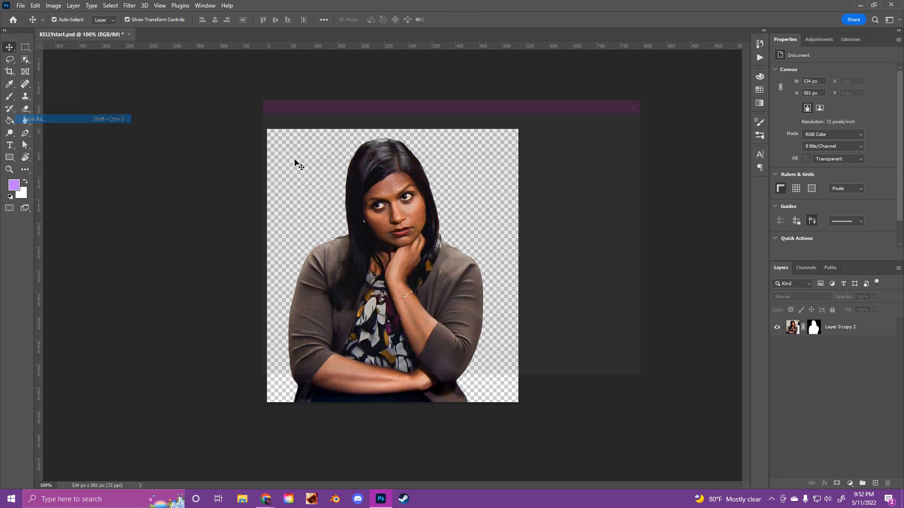
click(506, 341)
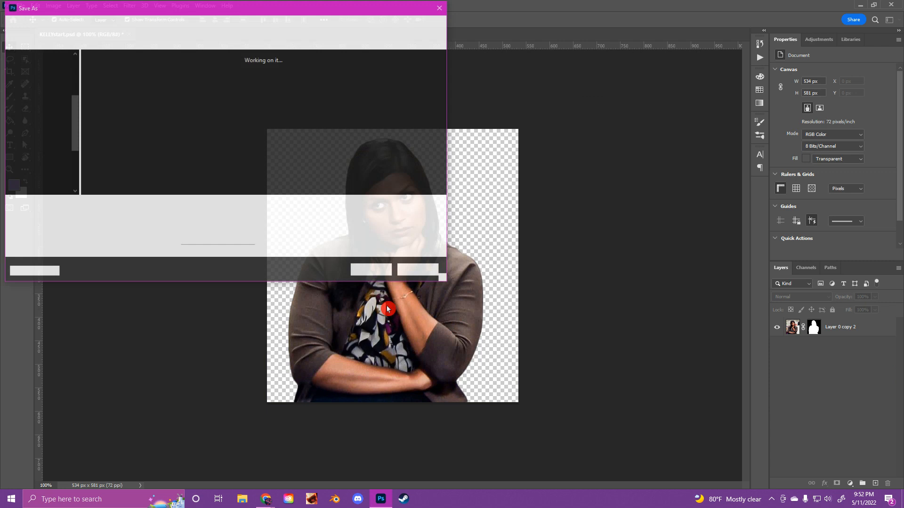
click(120, 218)
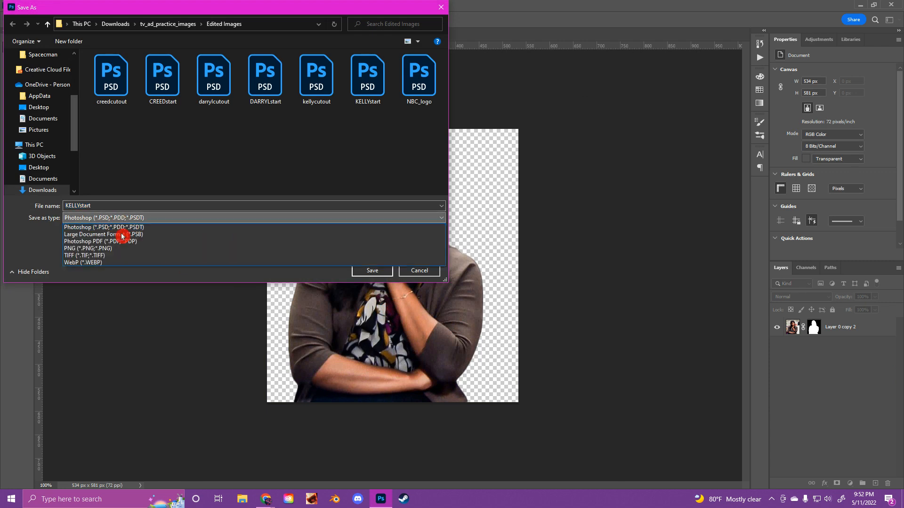
click(125, 249)
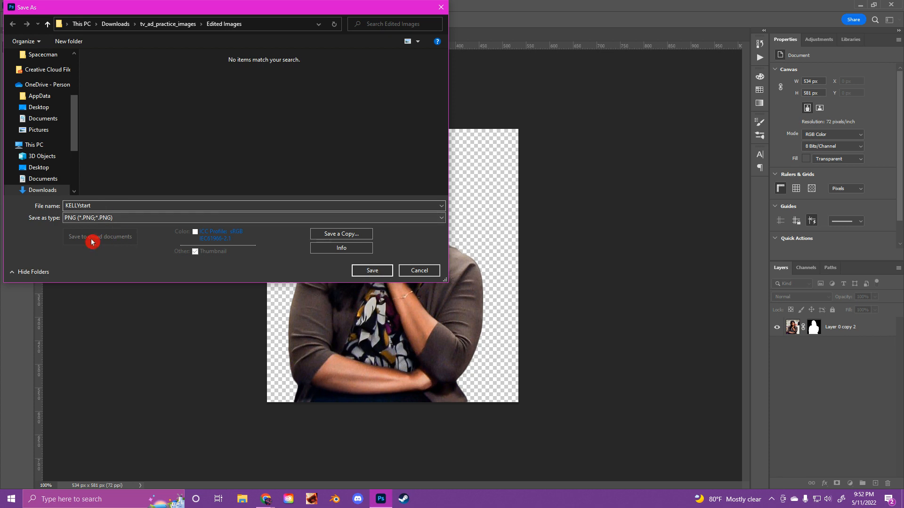
click(374, 271)
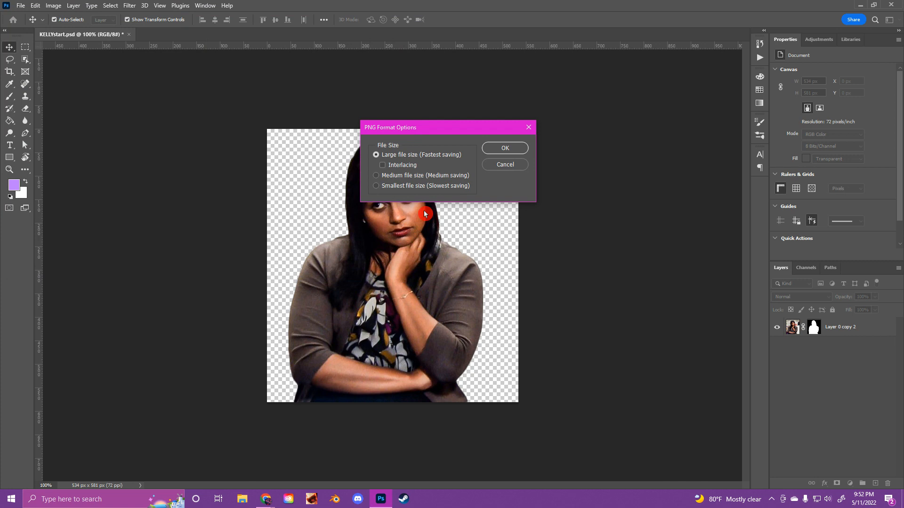
click(506, 149)
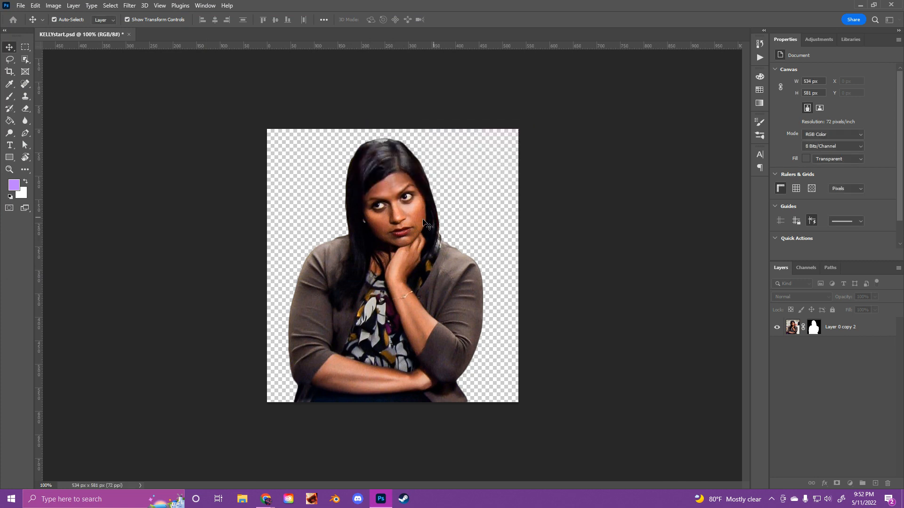